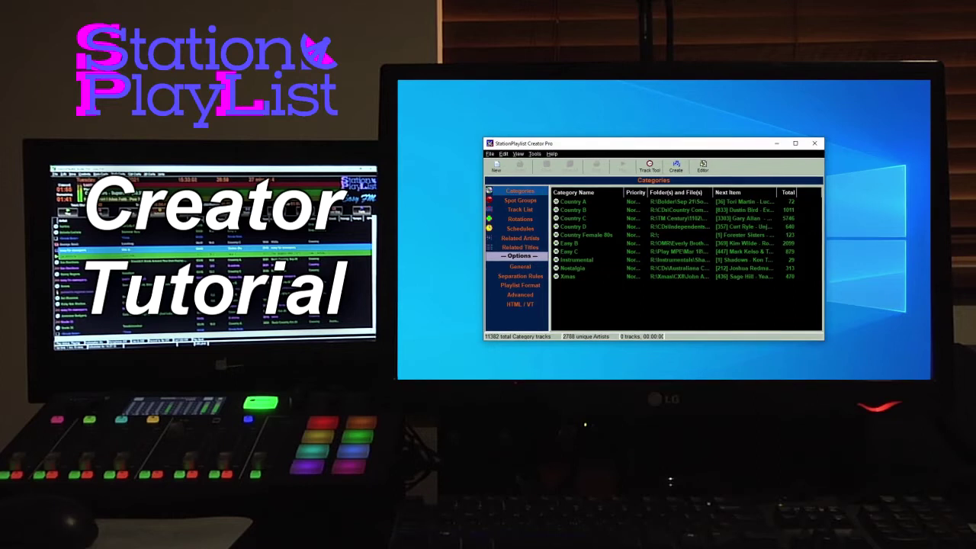
Show the Spot Groups page with its intros, outros, station IDs and album packet groups
left_click(512, 201)
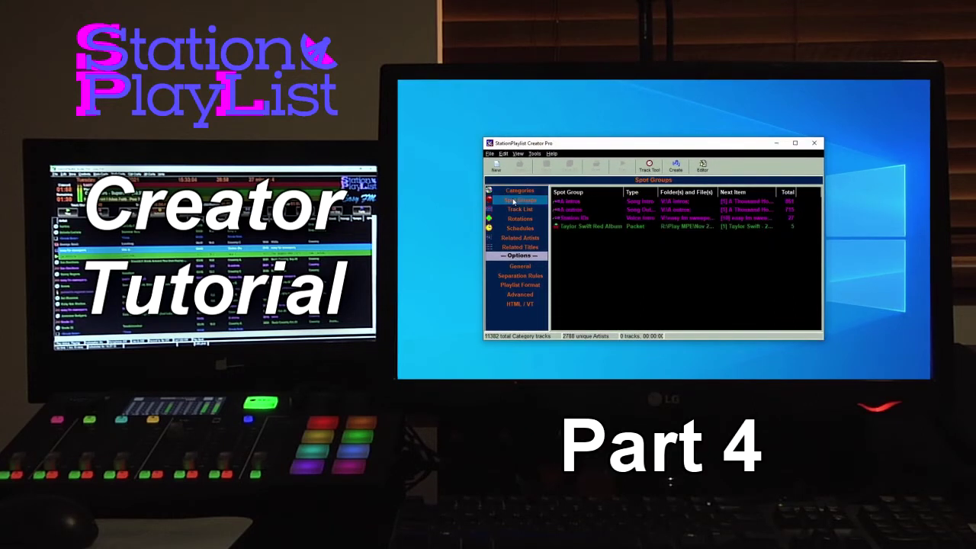
Create 'yank regional news' from V:\advertising\yank regional news as Commercial, Randomly sorted, included in Spot Summary
left_click(497, 165)
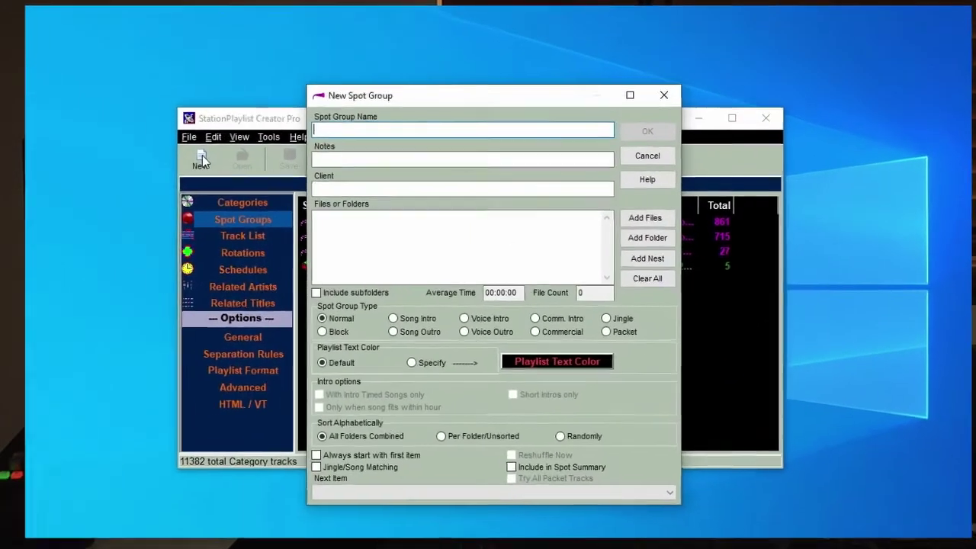
type("yank ")
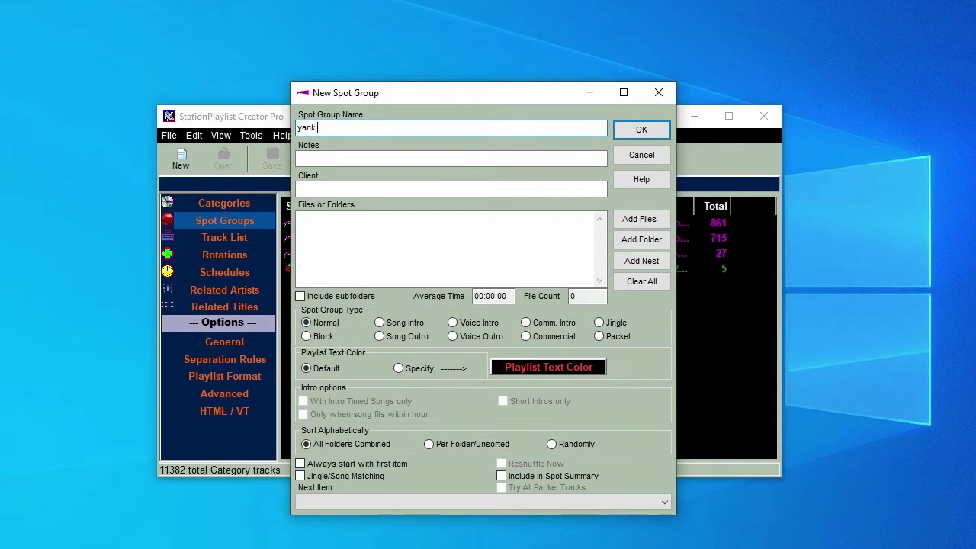
type("regional news")
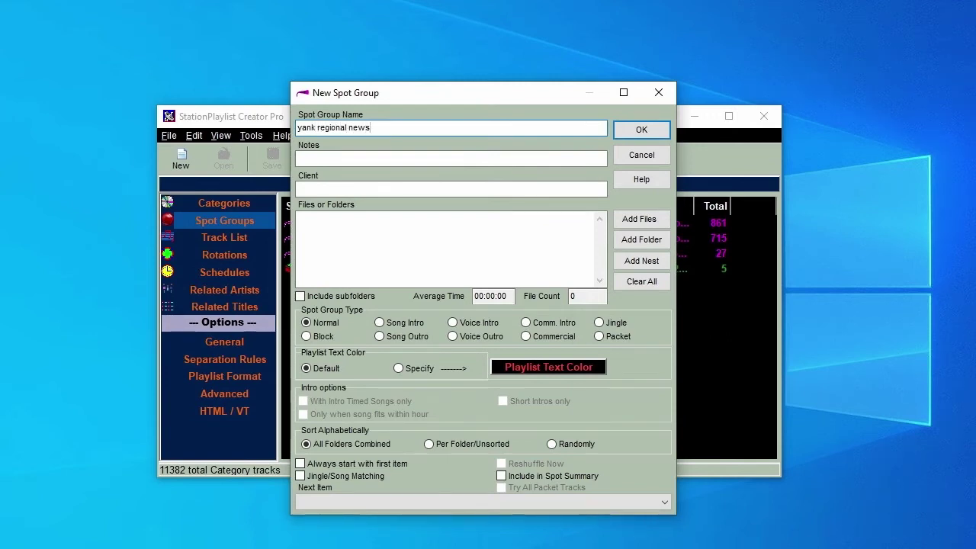
left_click(641, 241)
left_click_drag(592, 259, 593, 274)
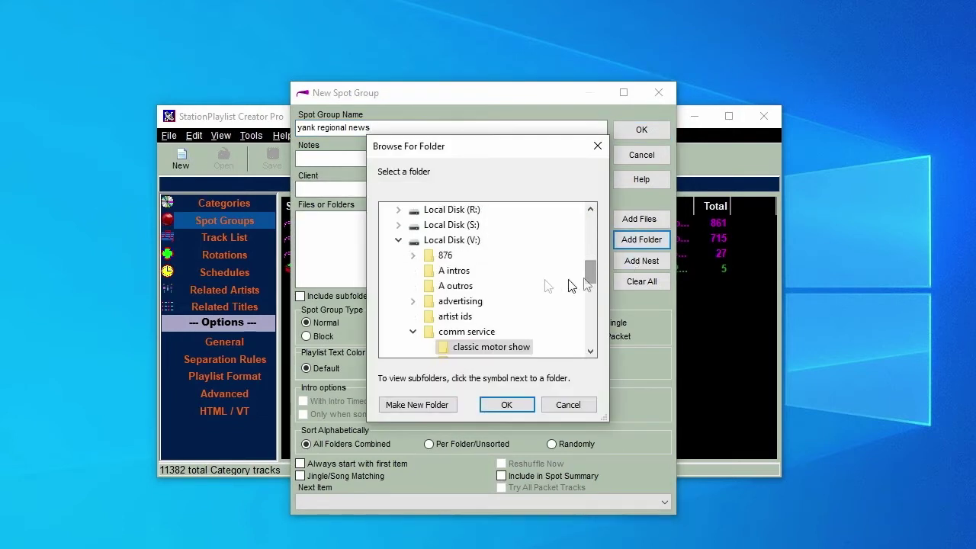
double_click(454, 305)
left_click(473, 332)
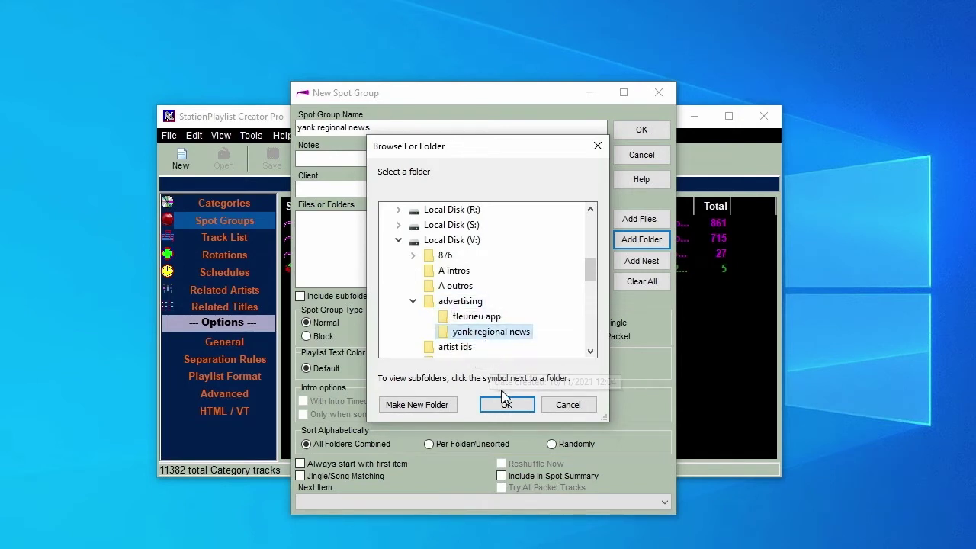
left_click(507, 404)
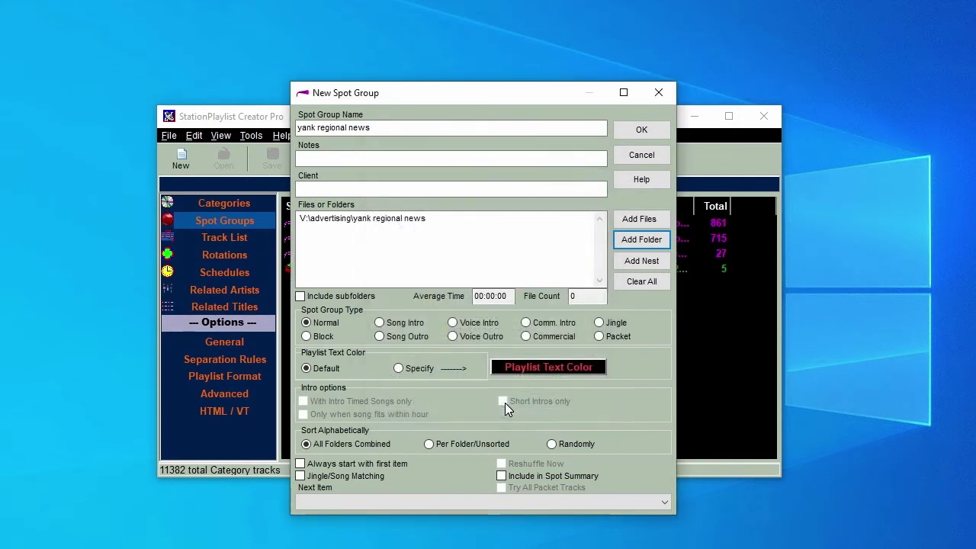
left_click(526, 336)
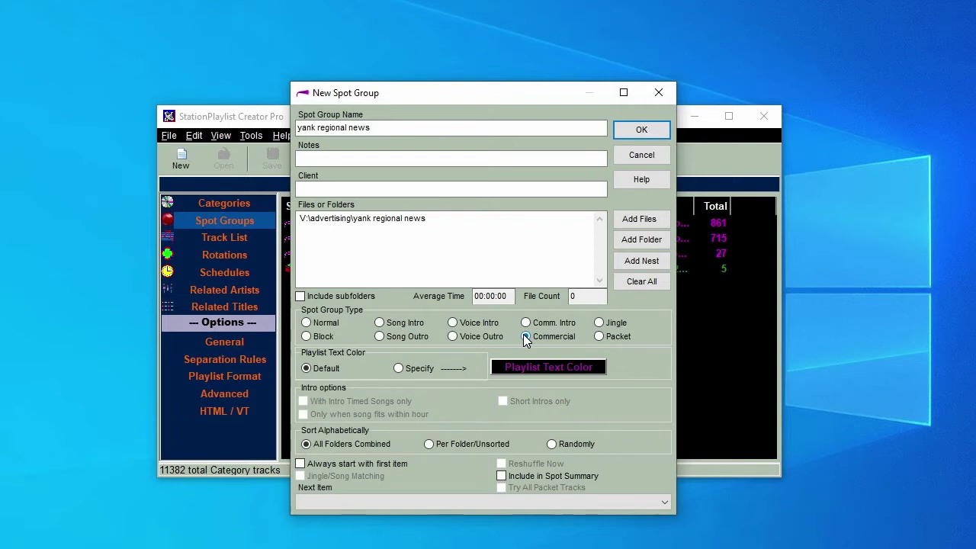
left_click(551, 445)
left_click(504, 474)
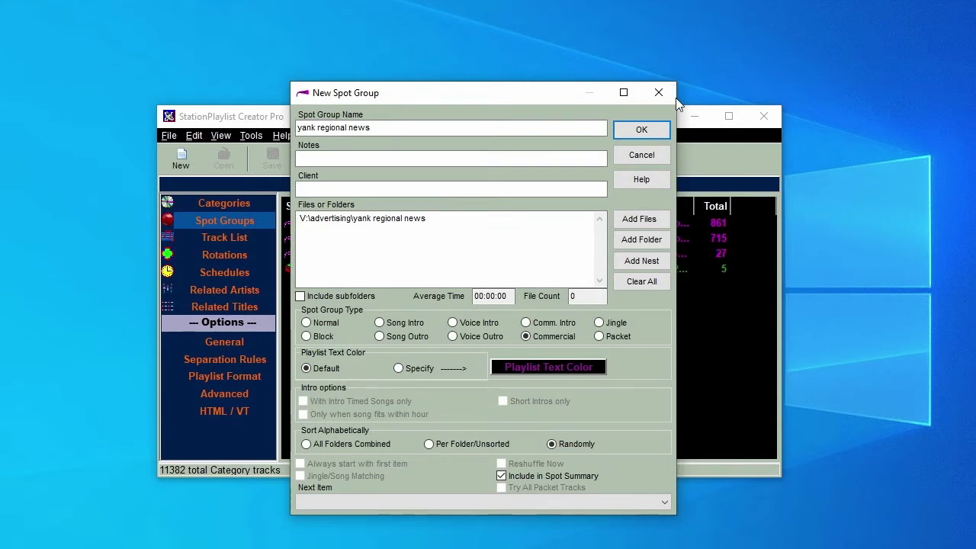
Save yank regional news, then create a commercial 'fleurieu' group from the fleurieu app folder
left_click(650, 130)
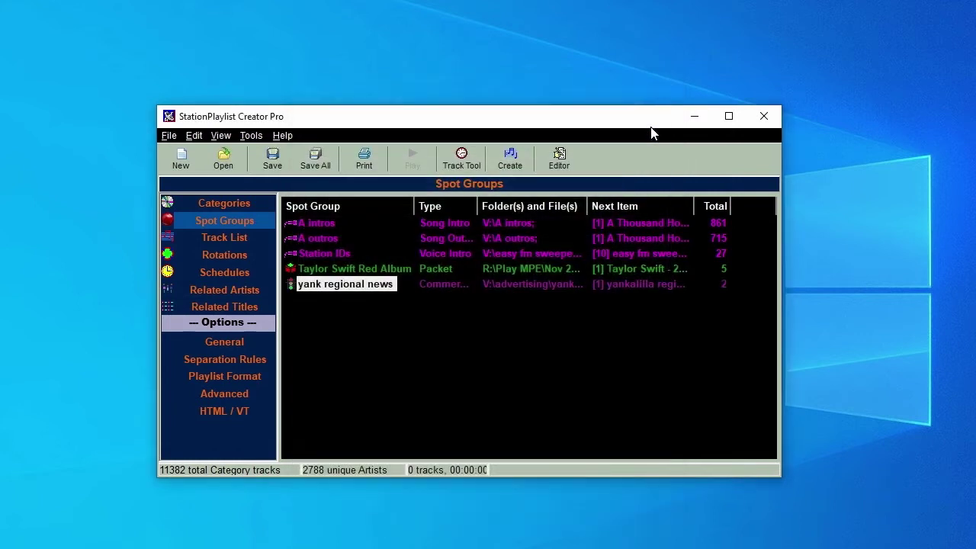
left_click(184, 160)
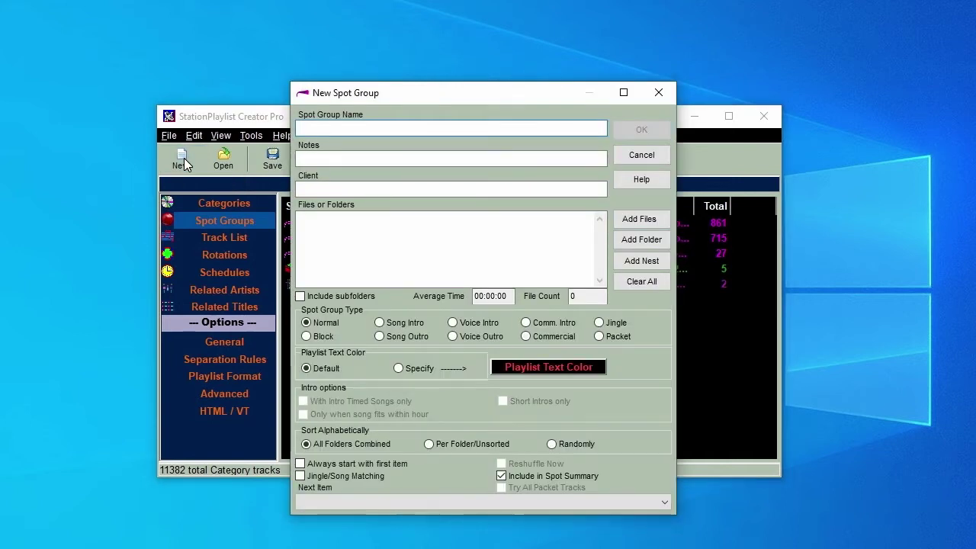
type("fleu")
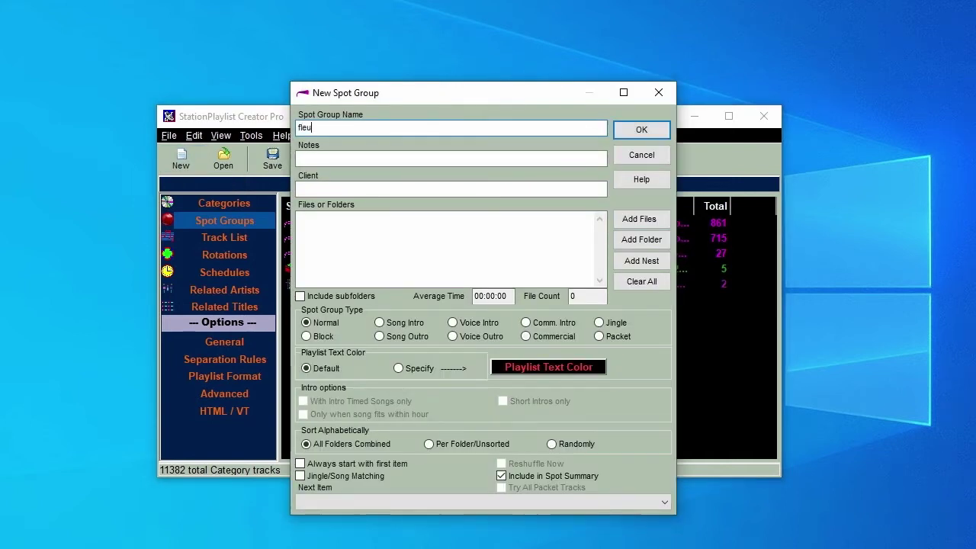
type("rieu app")
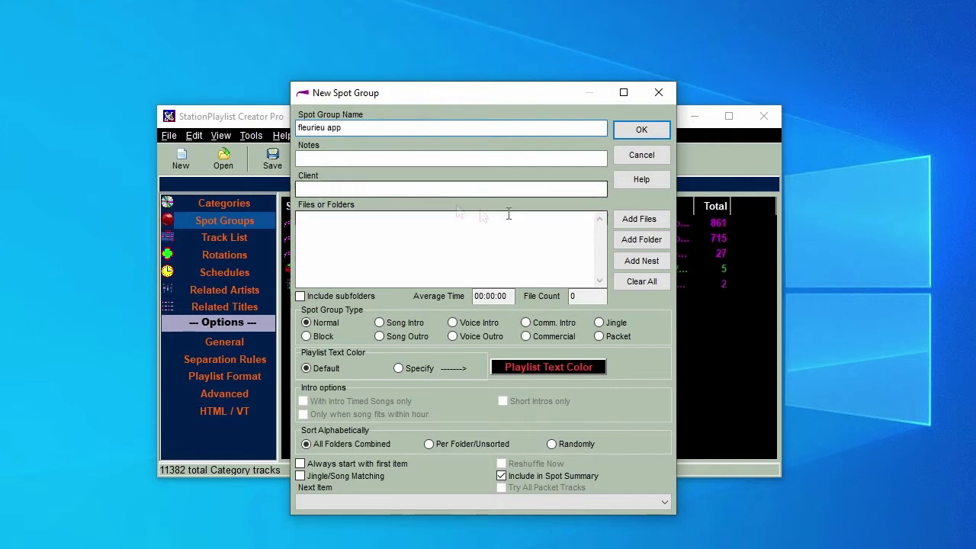
left_click(624, 241)
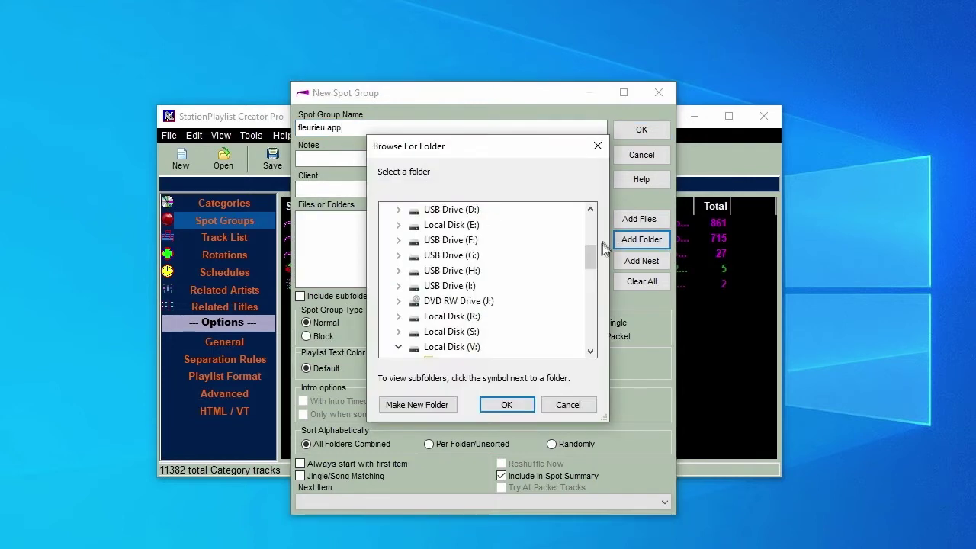
left_click_drag(599, 254, 595, 279)
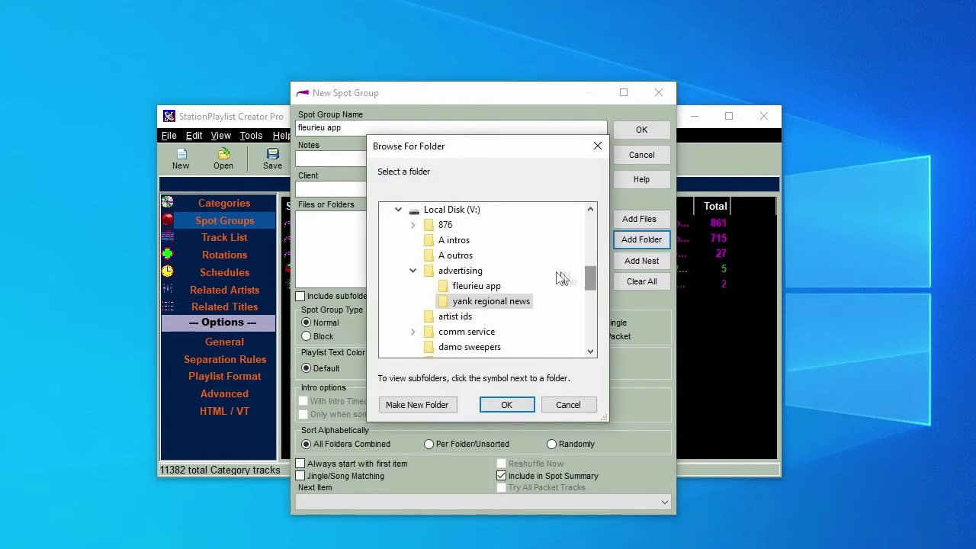
left_click(494, 286)
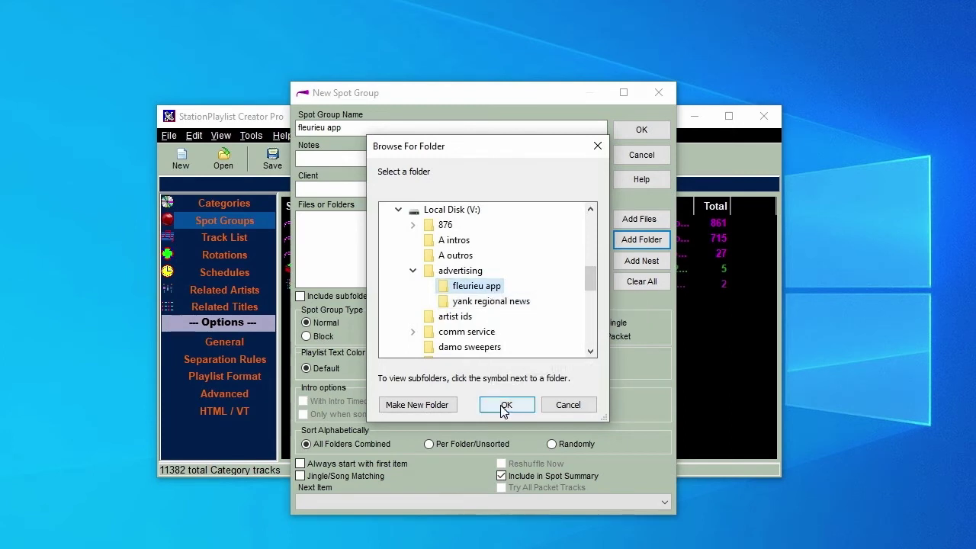
left_click(506, 404)
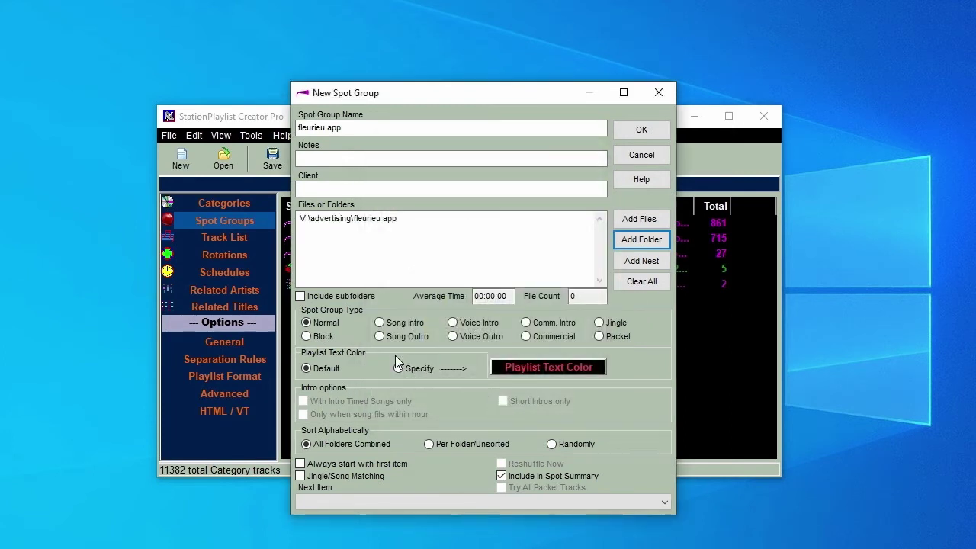
left_click(525, 335)
Set the new groups, including comm service, to random order and save all spot groups
left_click(552, 444)
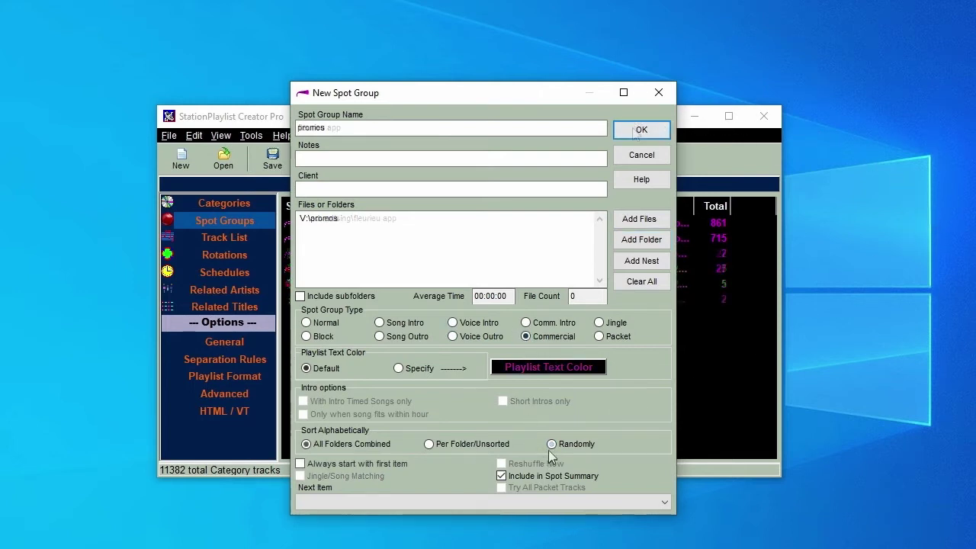
left_click(552, 444)
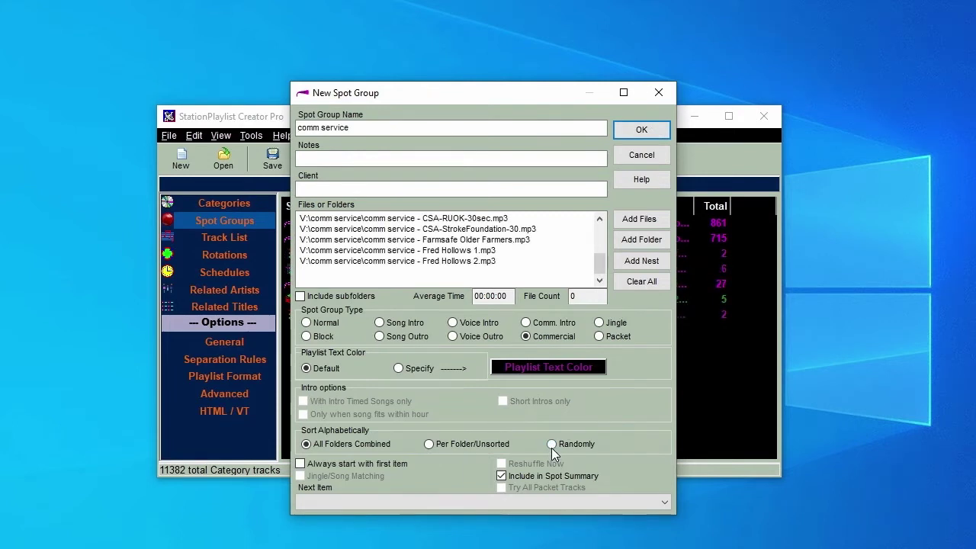
left_click(552, 444)
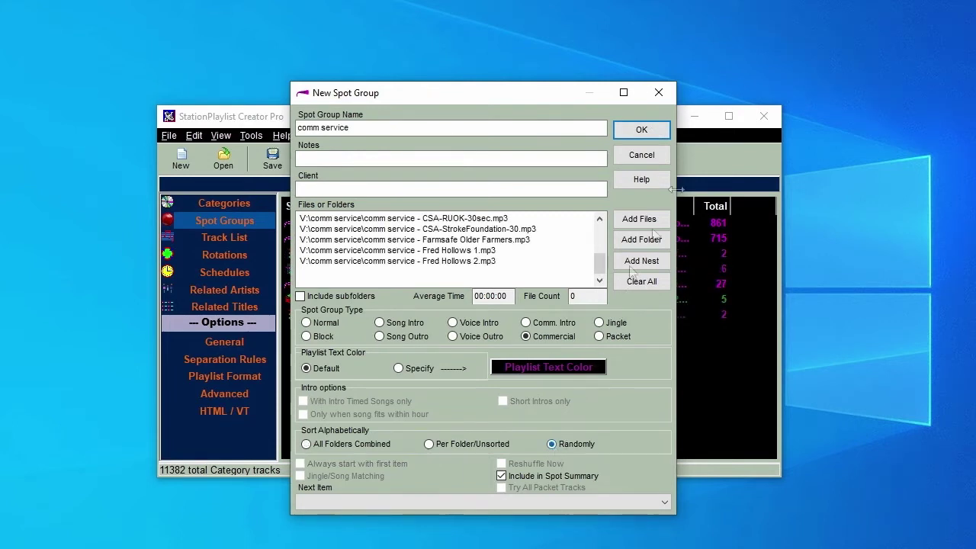
left_click(641, 130)
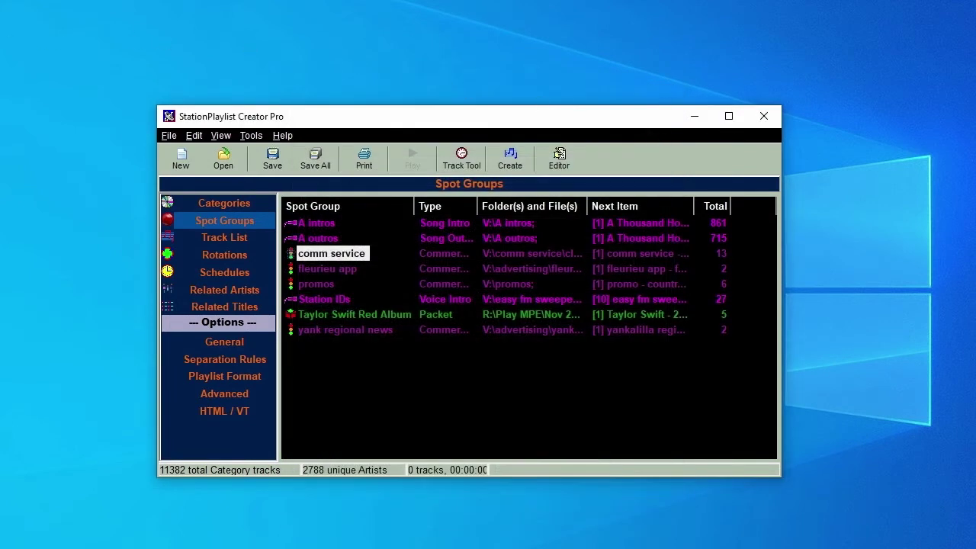
left_click(316, 160)
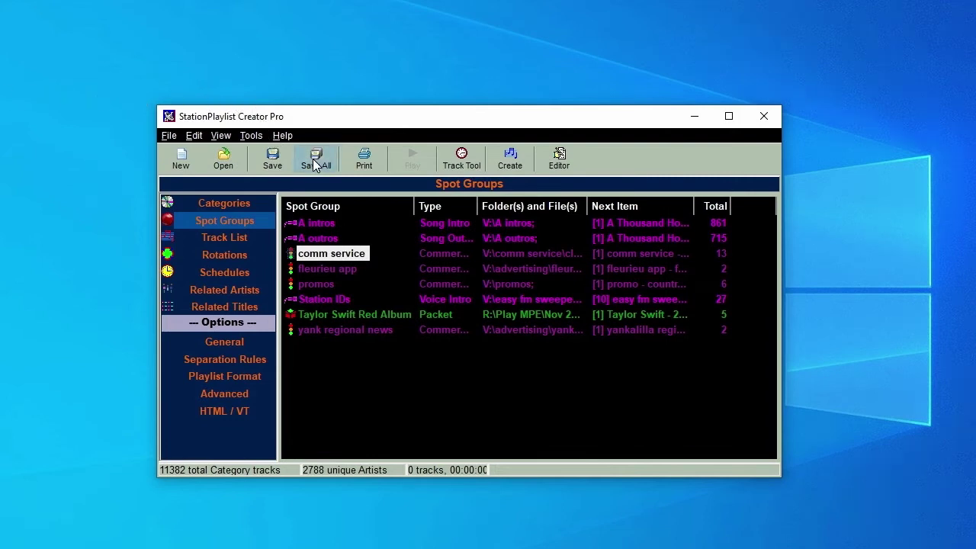
View the comm service track 'classic motor show' schedule restrictions: 15–20 November 2021, Monday–Saturday
left_click(231, 236)
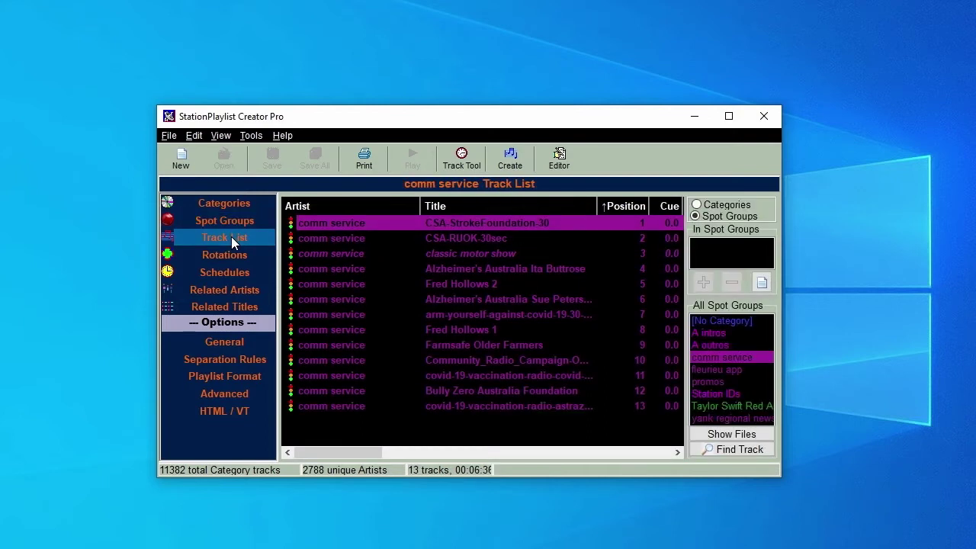
double_click(327, 254)
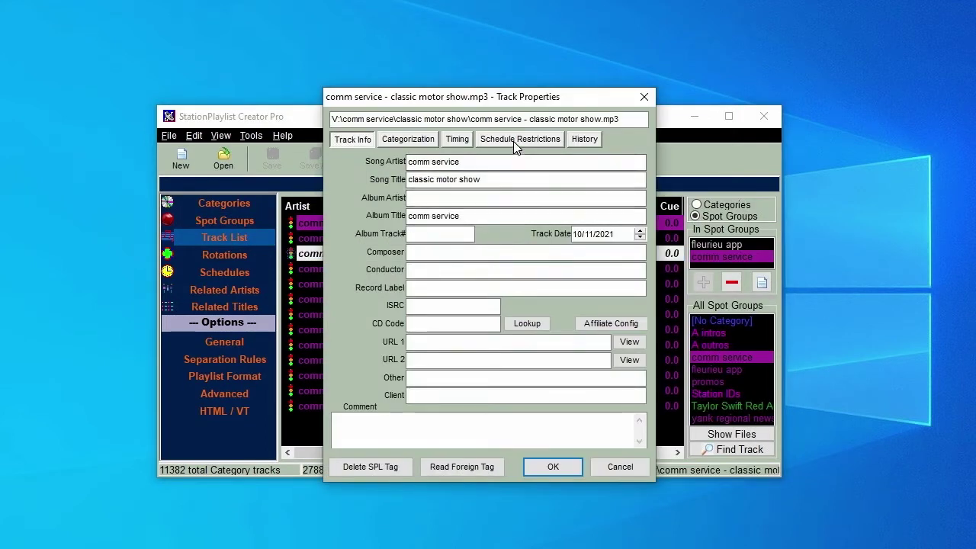
left_click(515, 141)
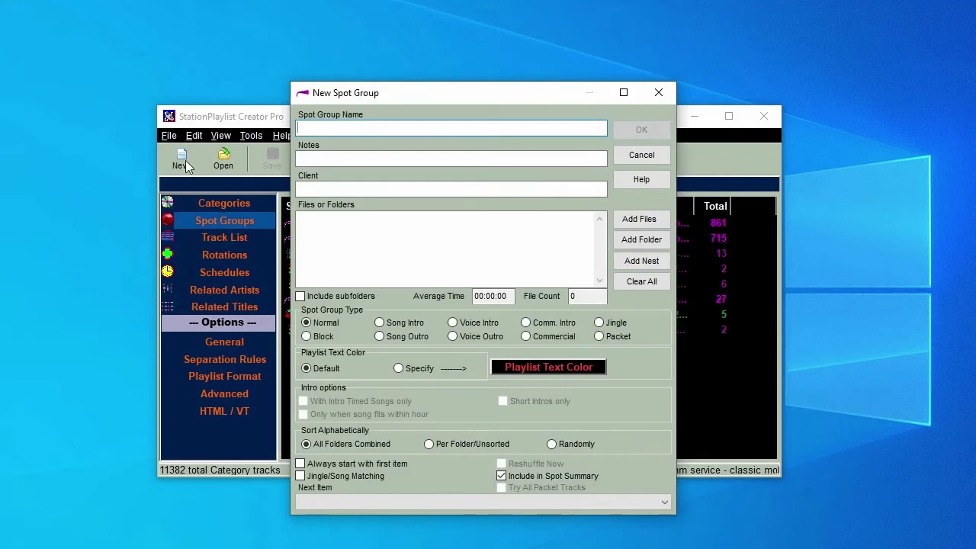
Name the new group 'spot 1' and nest comm service, fleurieu app, promos and yank regional news
type("spo")
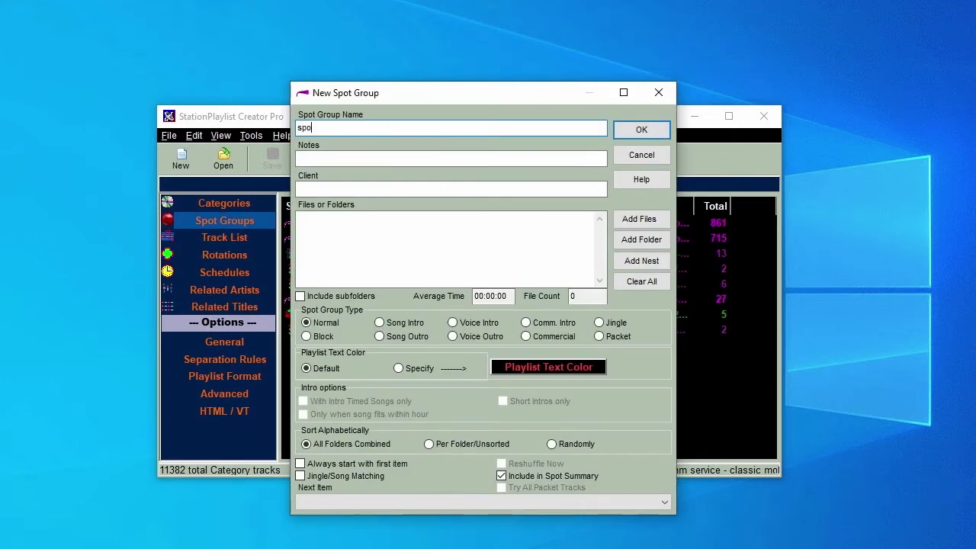
type("t 1")
left_click(643, 265)
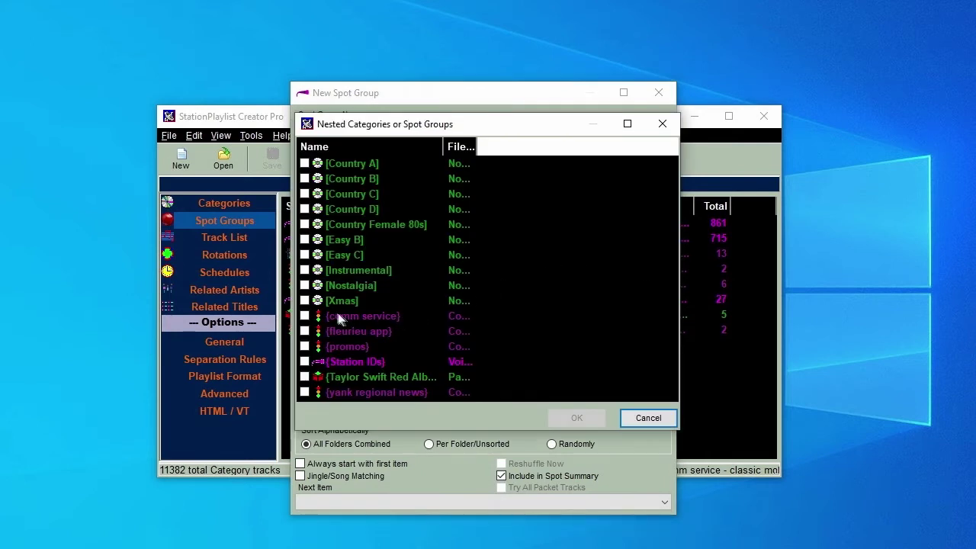
left_click(306, 316)
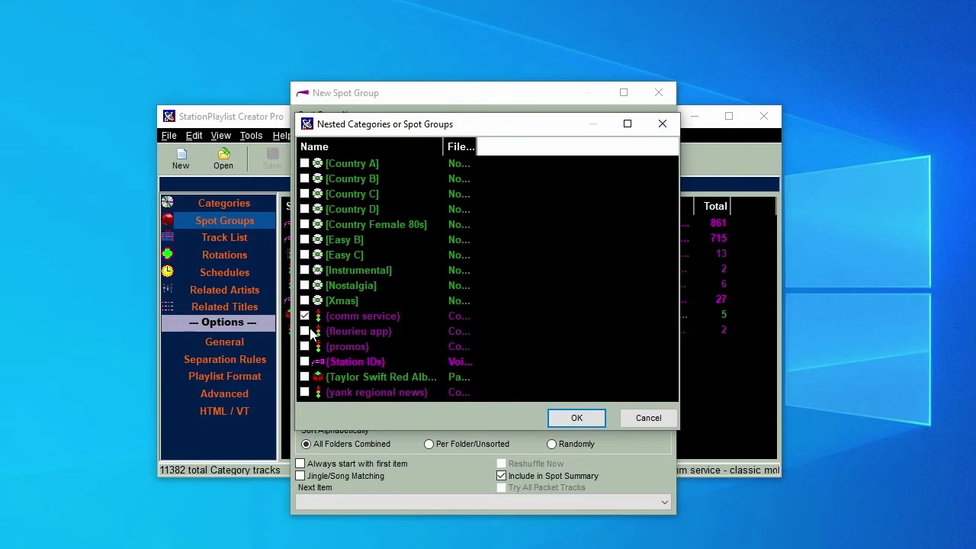
left_click(306, 331)
left_click(305, 347)
left_click(305, 392)
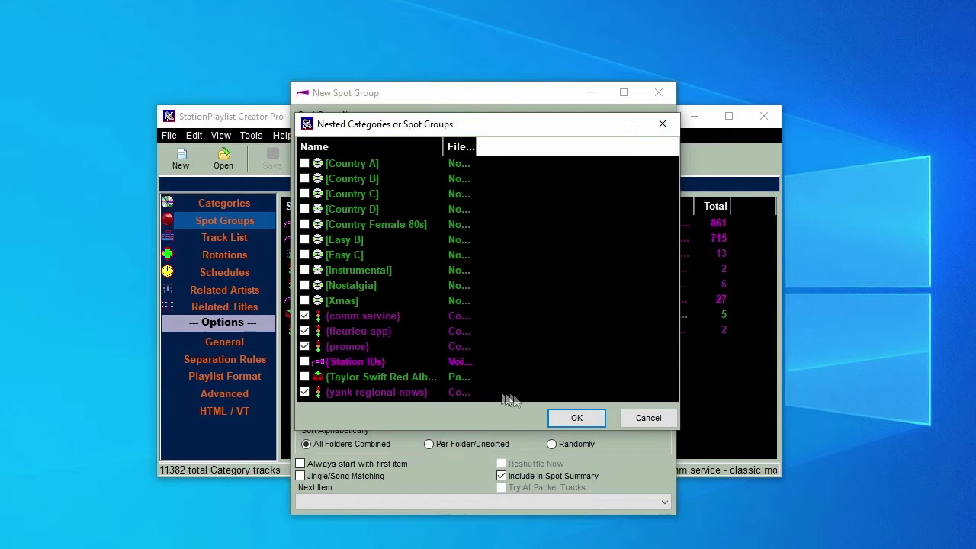
left_click(577, 418)
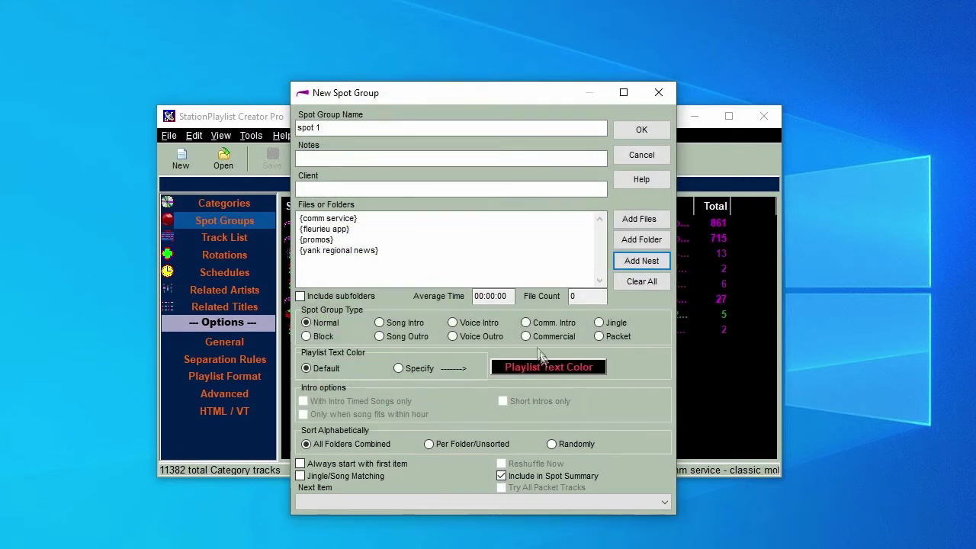
Make spot 1 a Commercial group with random sorting and confirm it
left_click(526, 336)
left_click(552, 444)
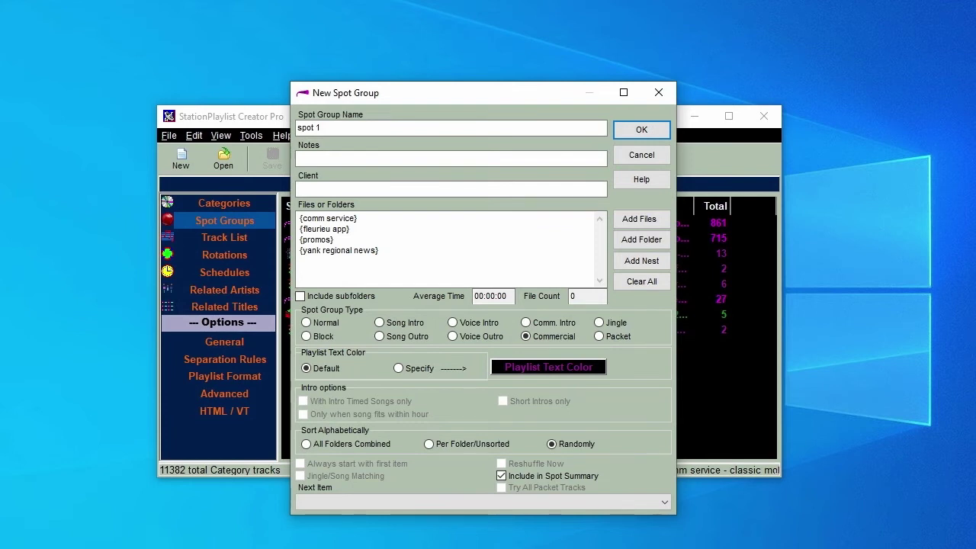
left_click(639, 130)
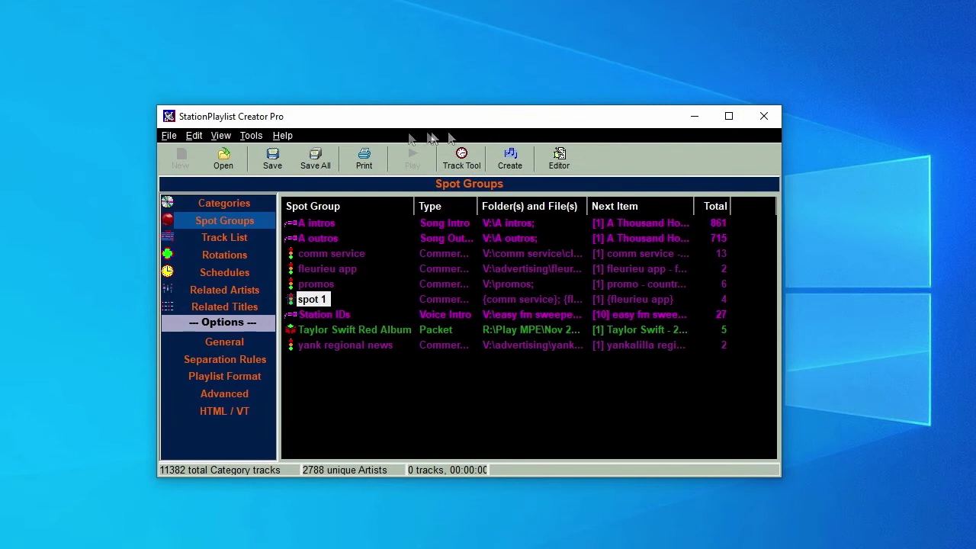
Save all, then insert spot 1 into the Hour 1 and Hour 2 rotations
left_click(321, 165)
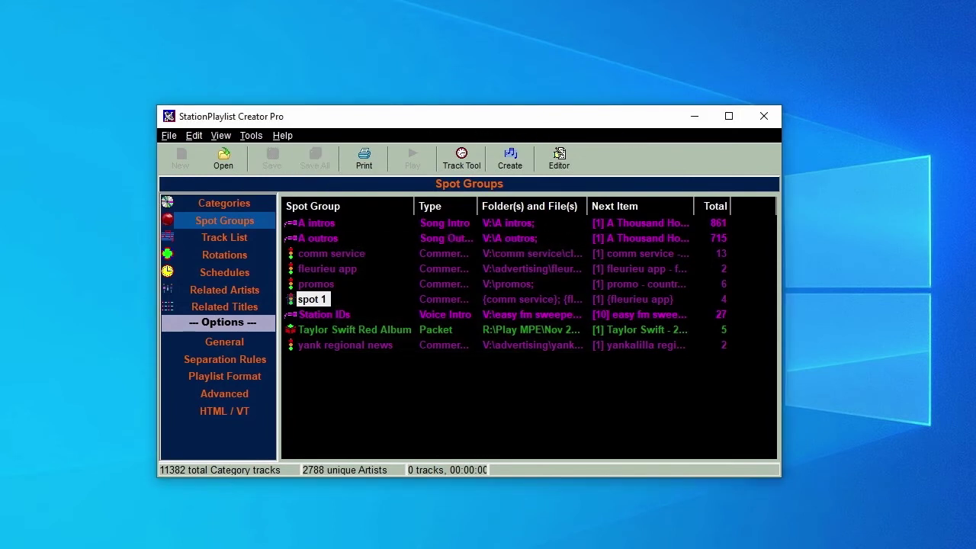
left_click(219, 258)
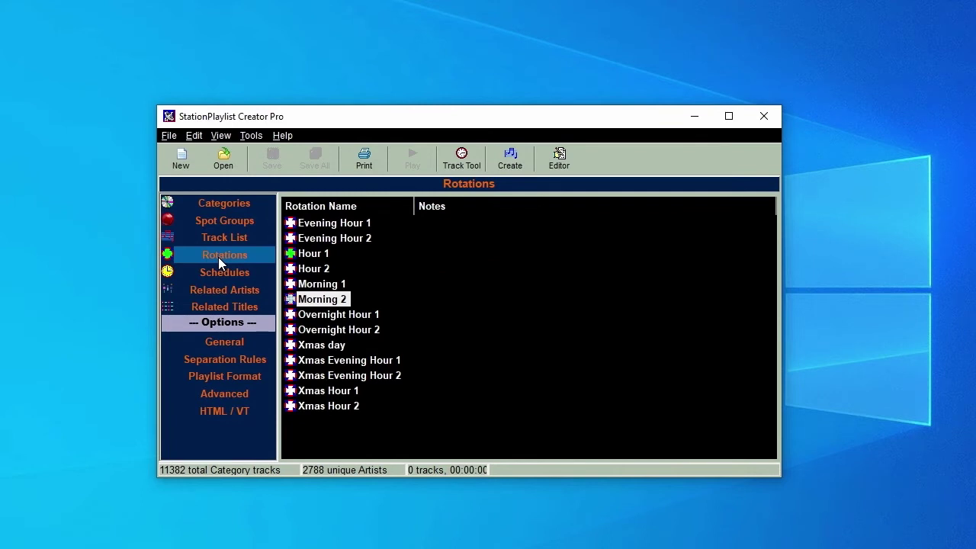
double_click(316, 255)
left_click(578, 367)
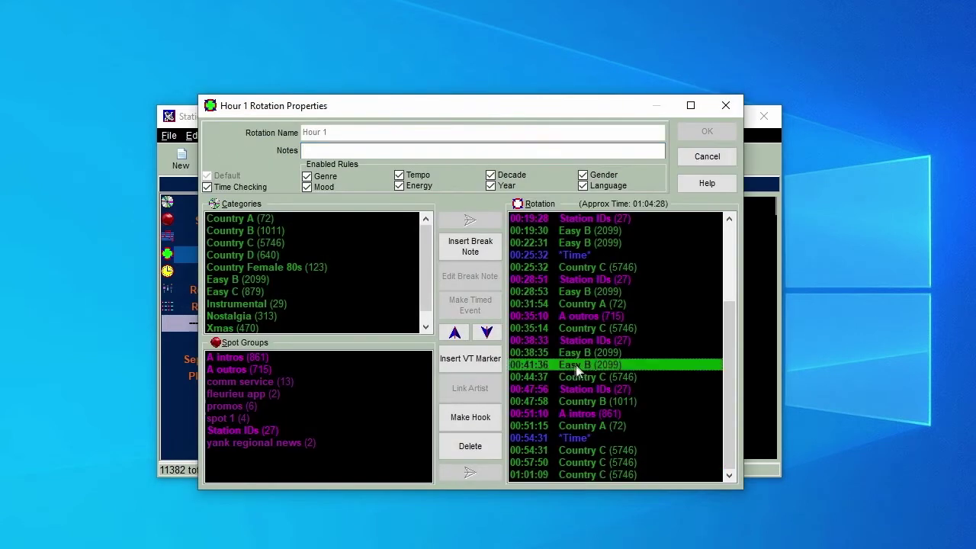
left_click(354, 418)
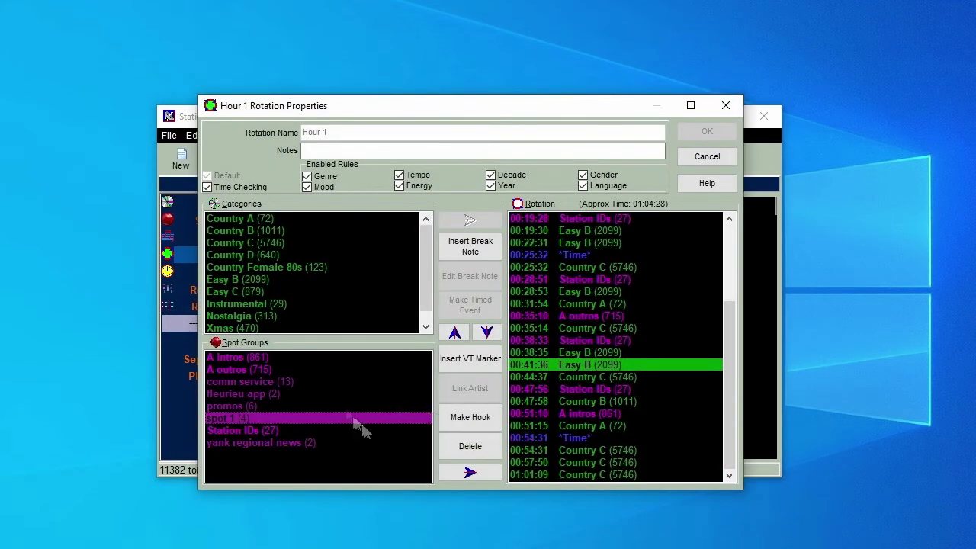
left_click(470, 473)
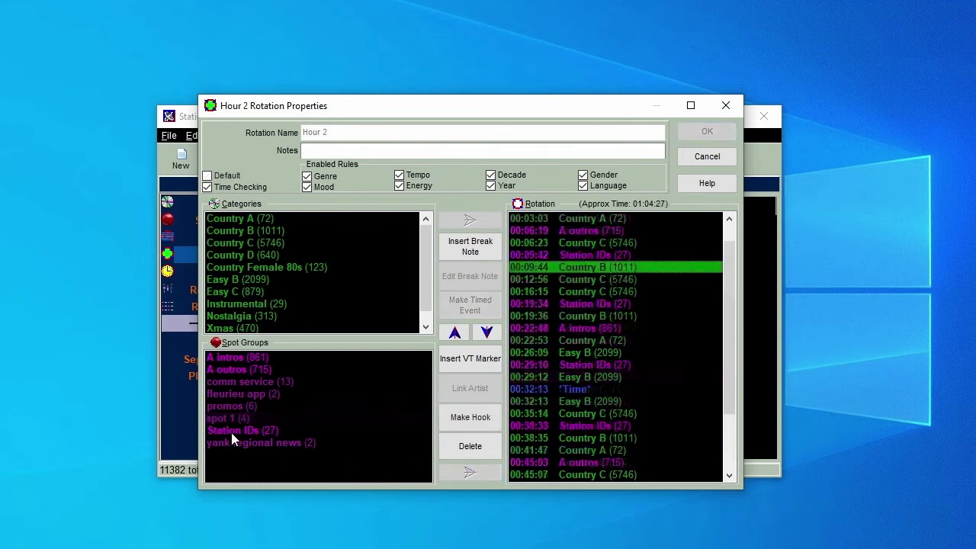
left_click(233, 419)
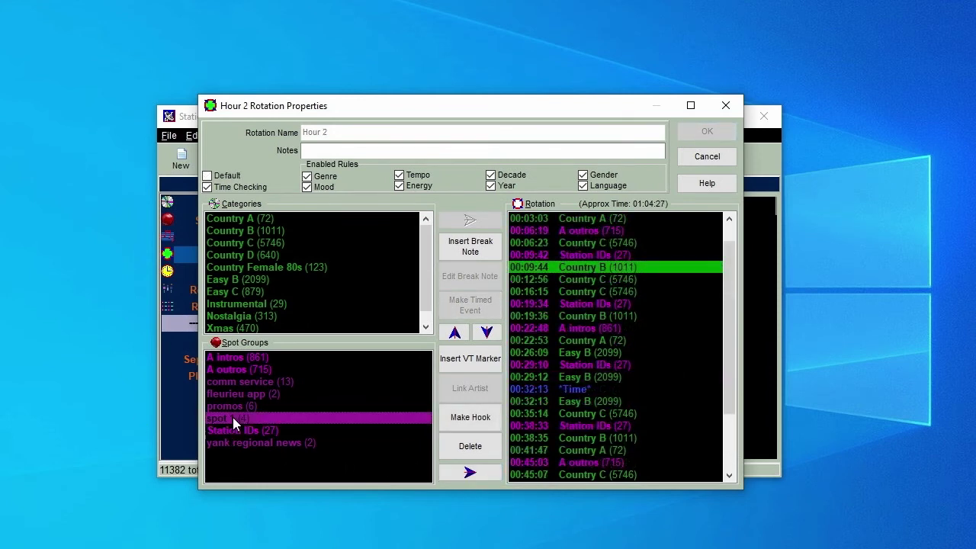
left_click(470, 473)
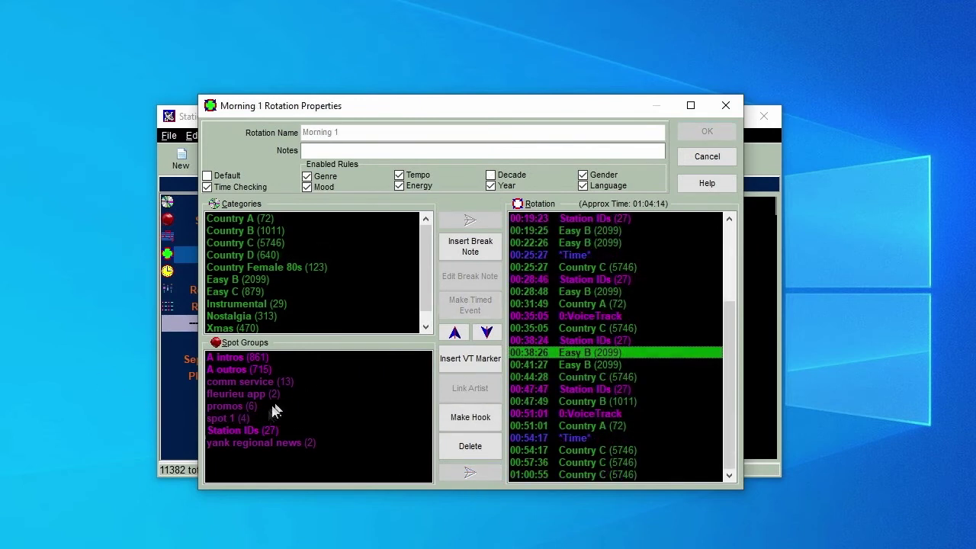
Insert spot 1 into the Morning 1 and Morning 2 rotations and save them
left_click(248, 418)
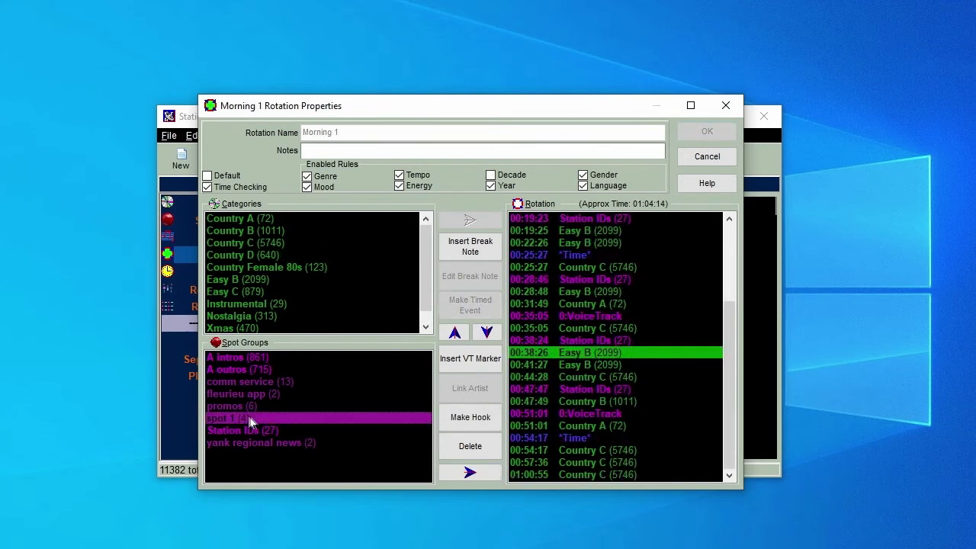
left_click(471, 473)
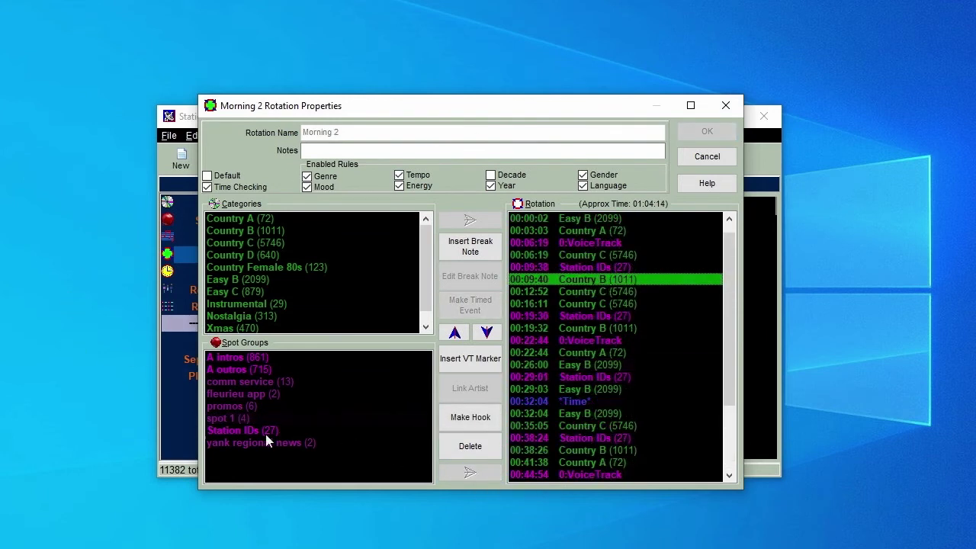
left_click(243, 418)
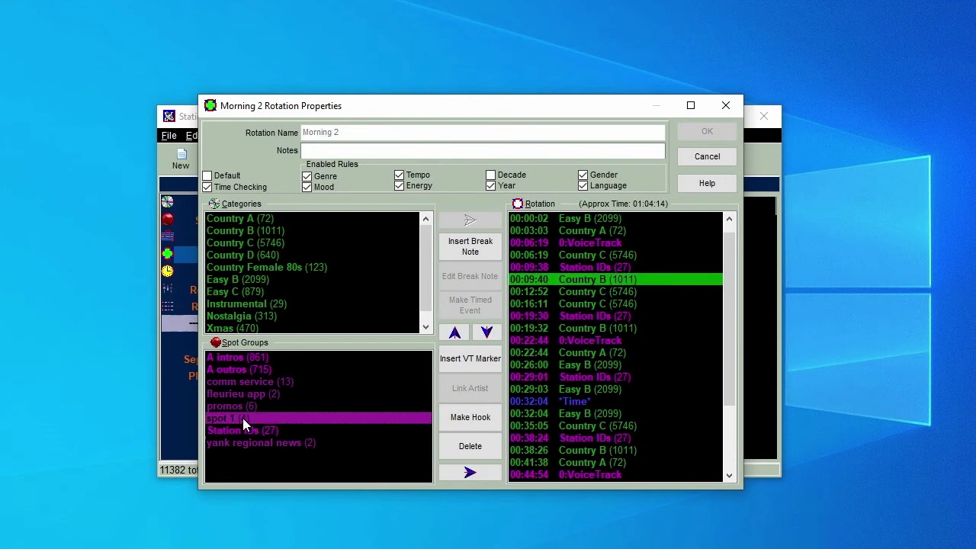
left_click(473, 473)
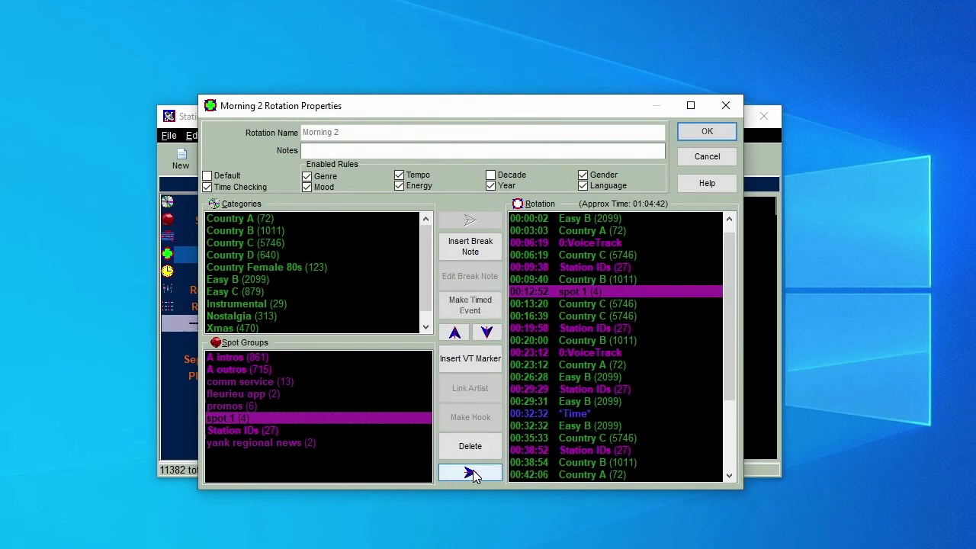
left_click(709, 132)
left_click(314, 162)
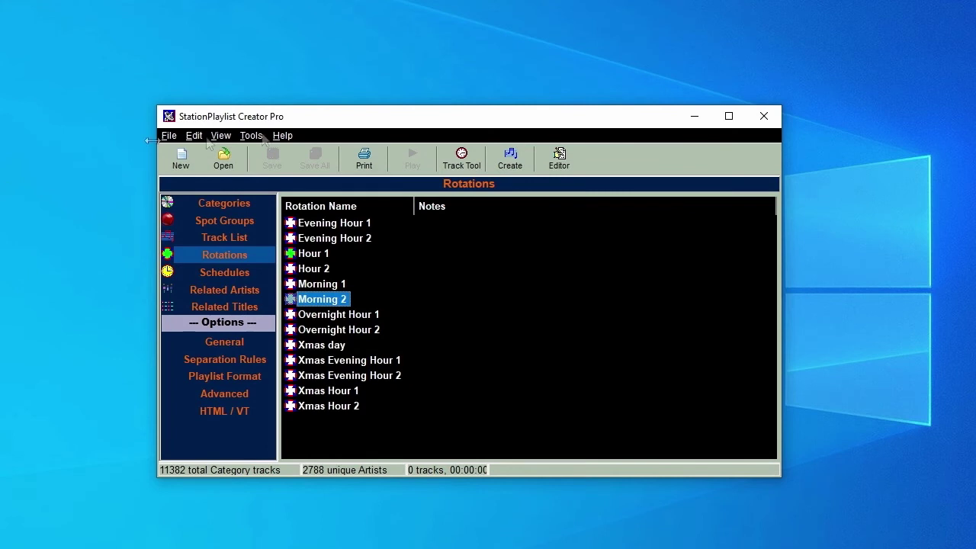
Generate the Wednesday 8 December 2021 playlist and open it in Playlist Editor
left_click(512, 156)
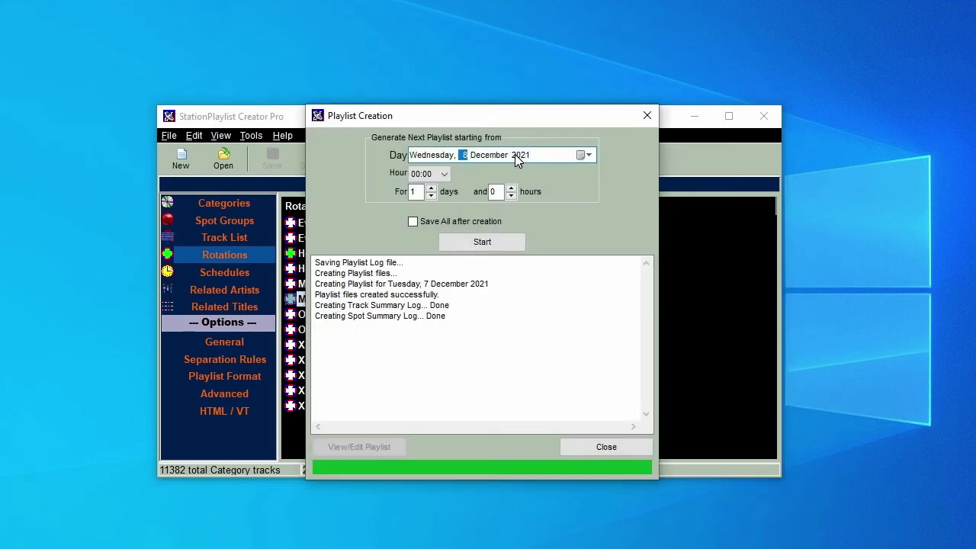
left_click(482, 243)
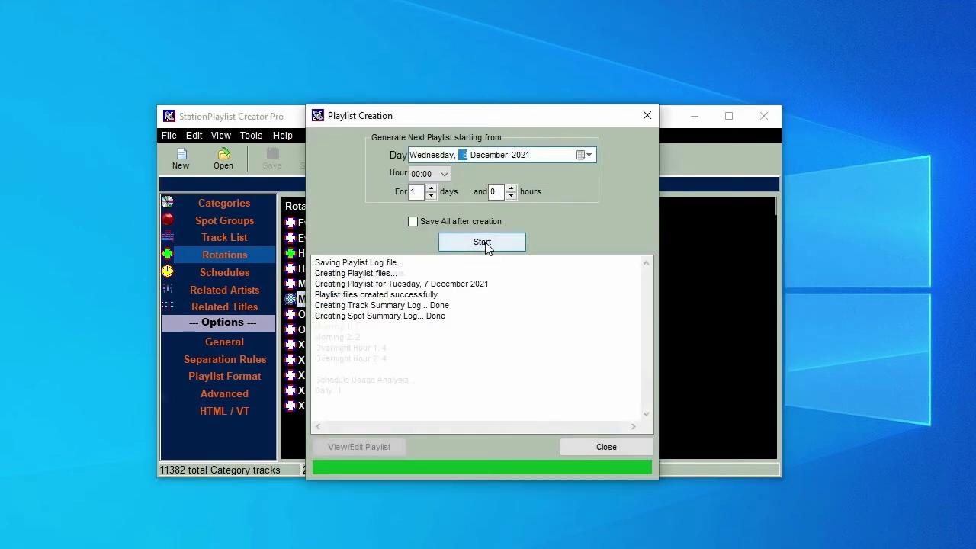
left_click(375, 450)
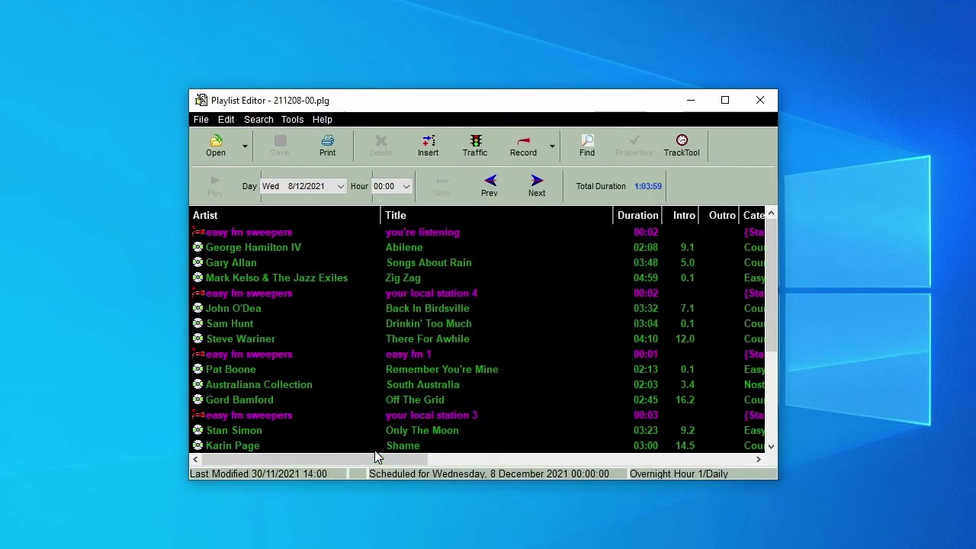
Review the playlist's 06:00 hour, then advance to the 07:00 hour
left_click(405, 186)
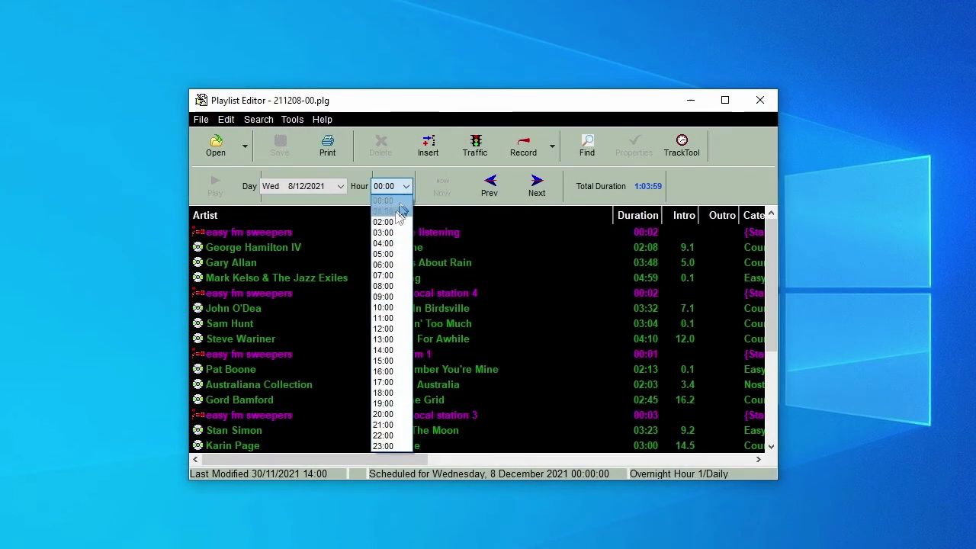
left_click(384, 264)
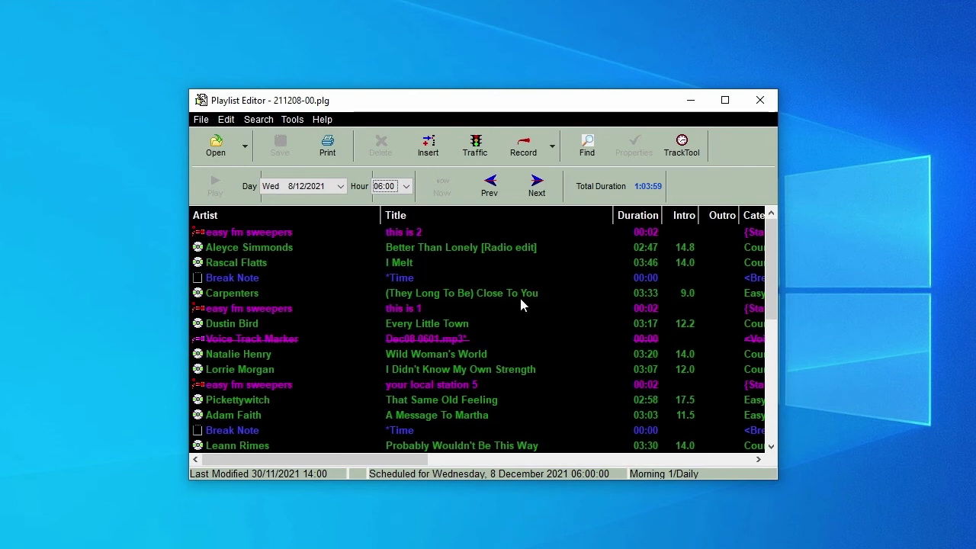
scroll(522, 304, "down", 1)
scroll(522, 302, "down", 2)
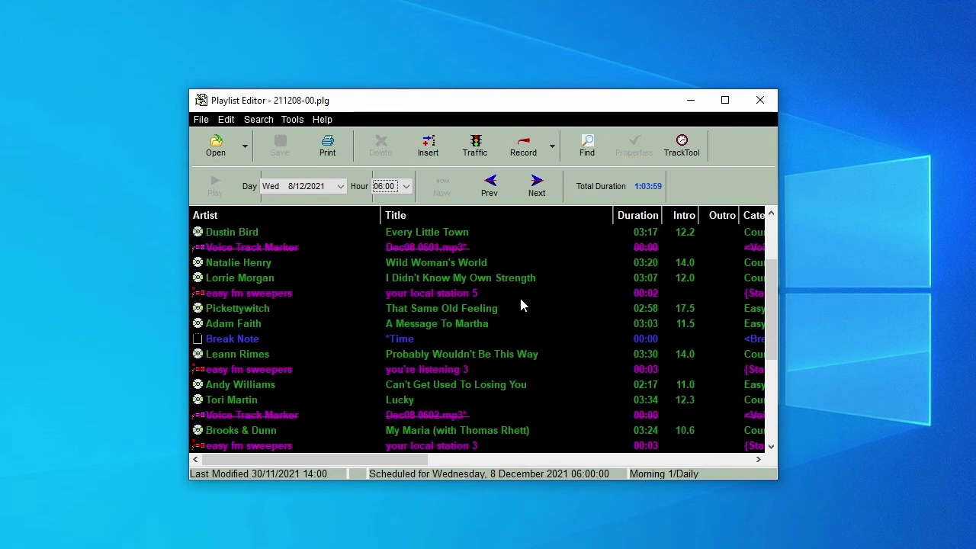
scroll(520, 299, "down", 1)
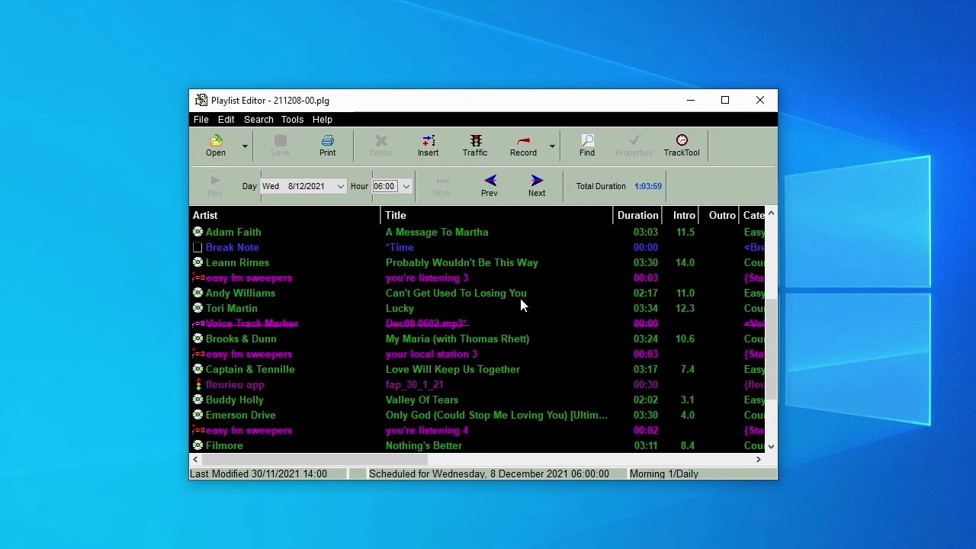
left_click(533, 188)
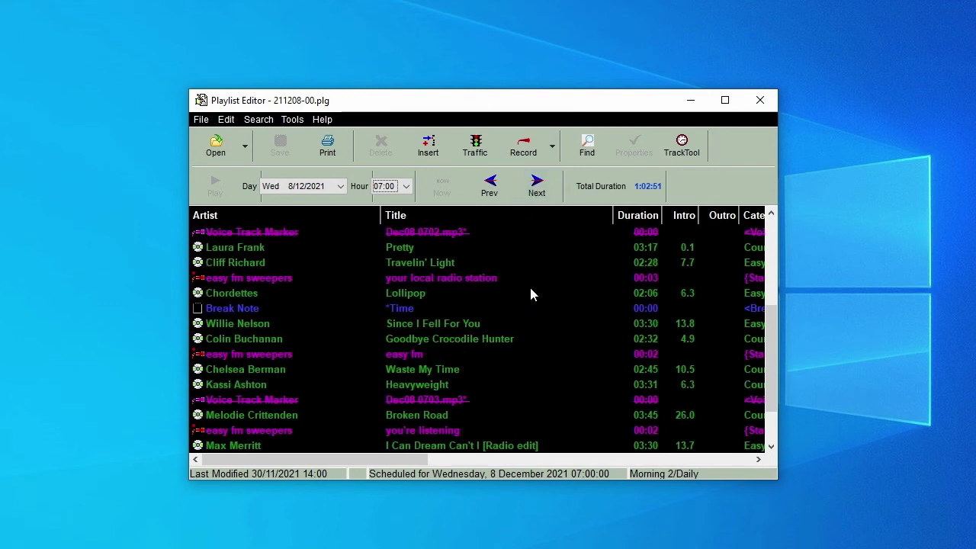